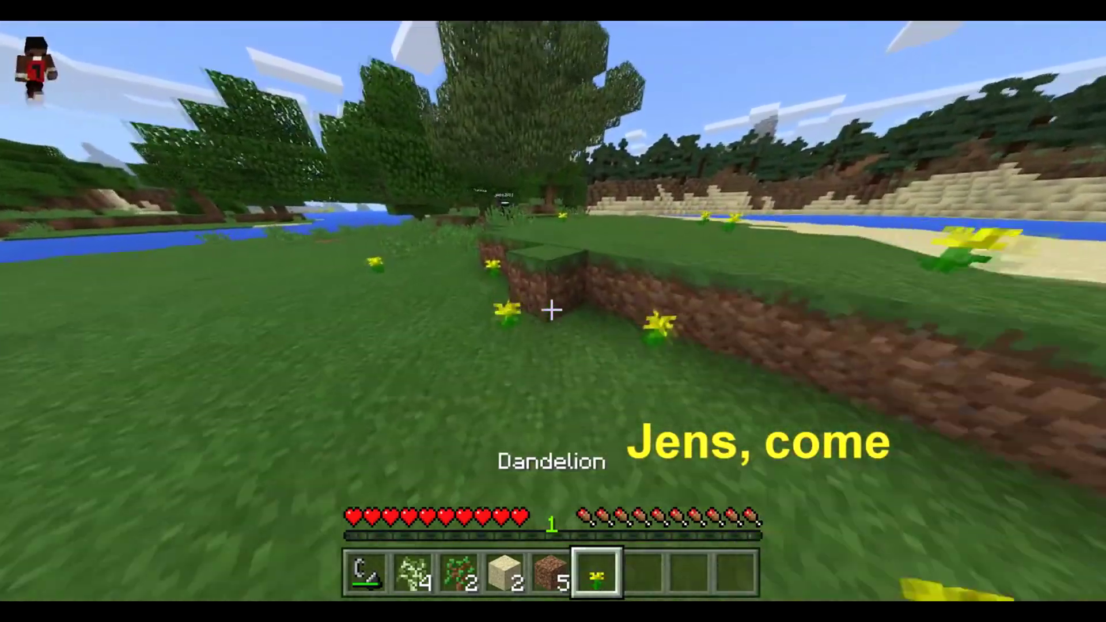
Trigger the TNT trap empty-handed, back away from the blast, and rise to view the crater.
right_click(551, 310)
key("7")
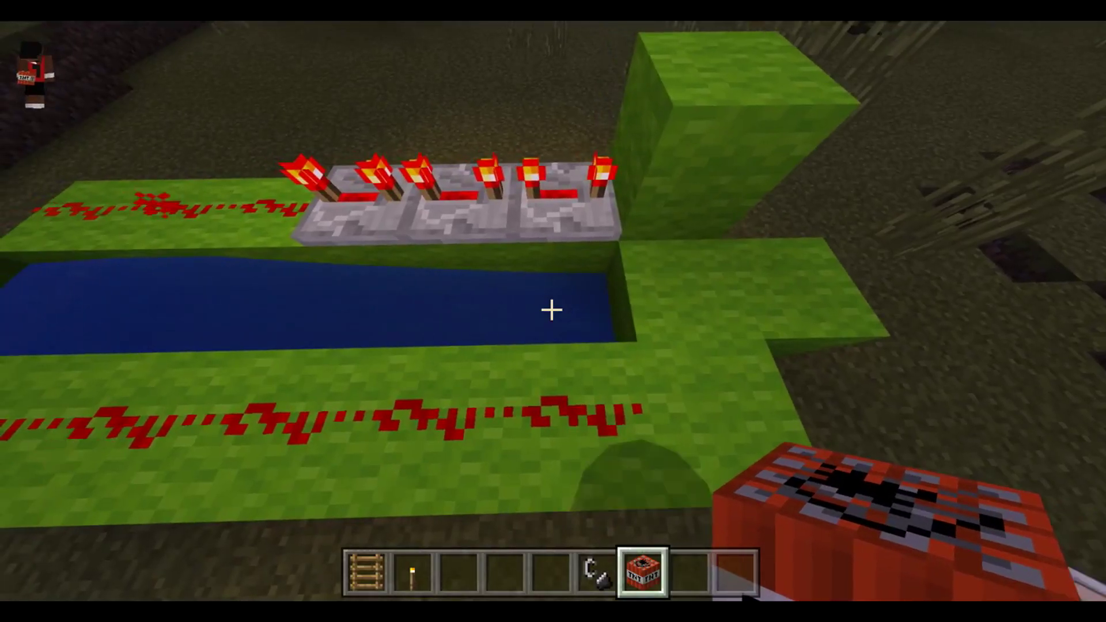
scroll(552, 310, "down", 2)
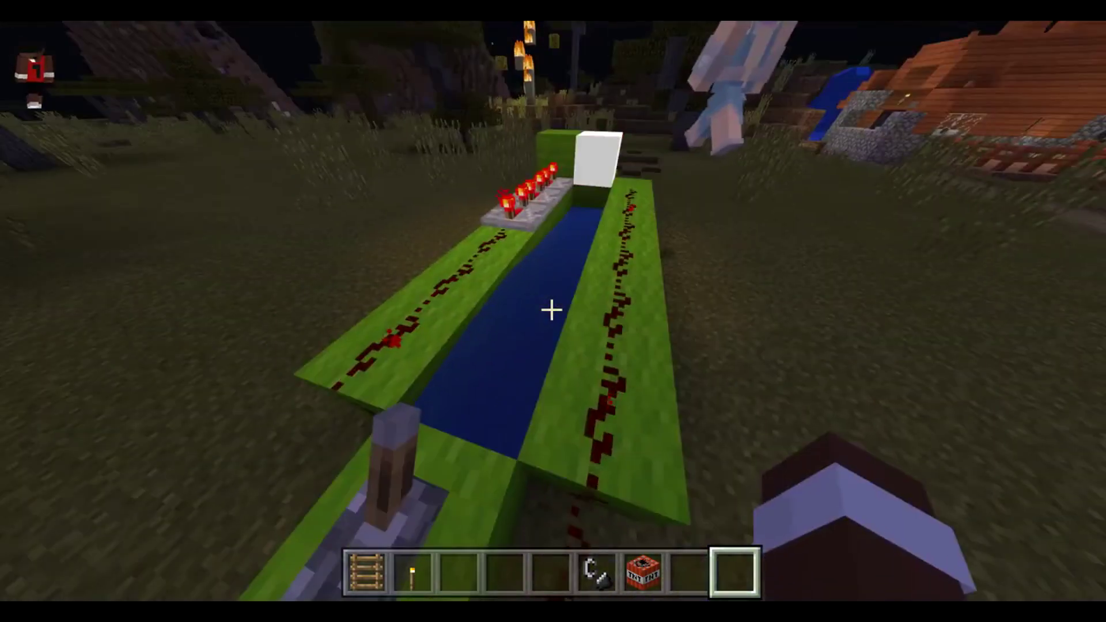
key("s")
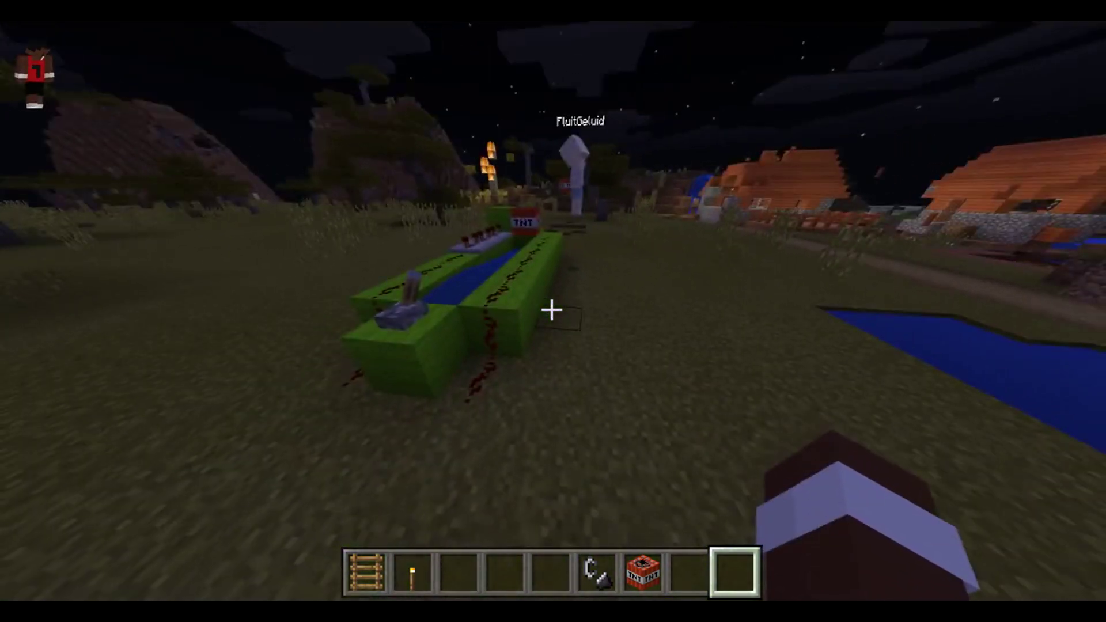
key("w")
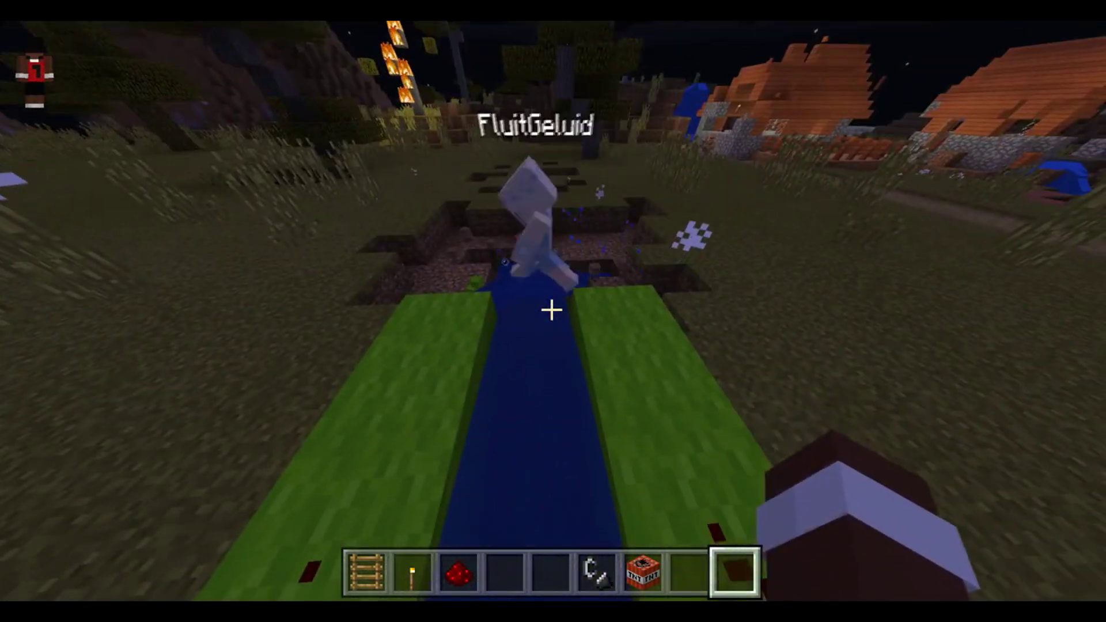
scroll(551, 309, "down", 1)
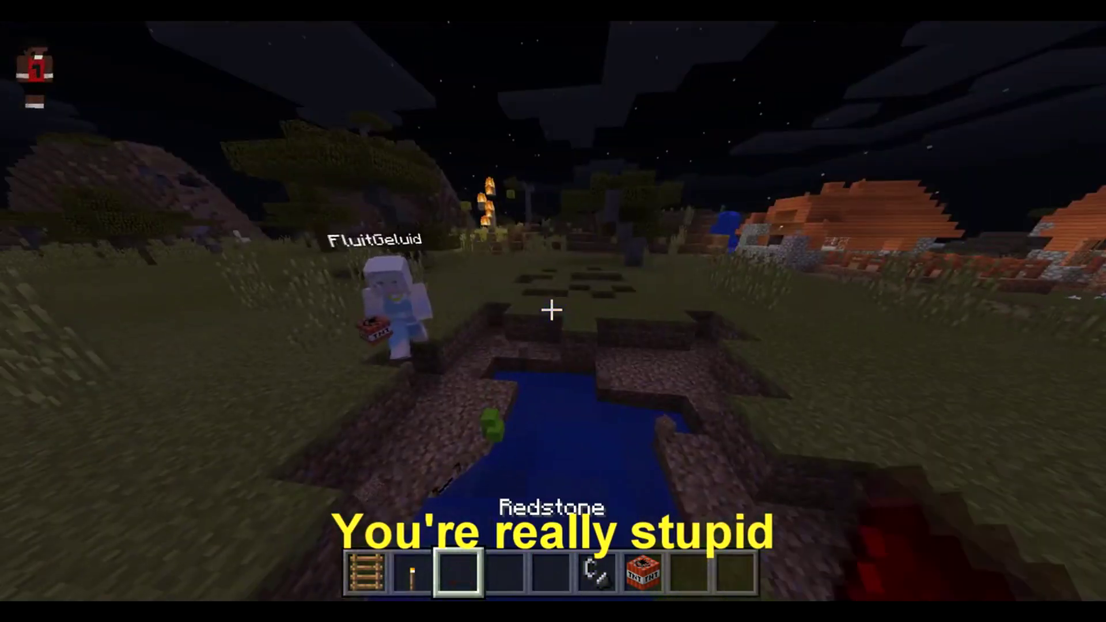
key("space")
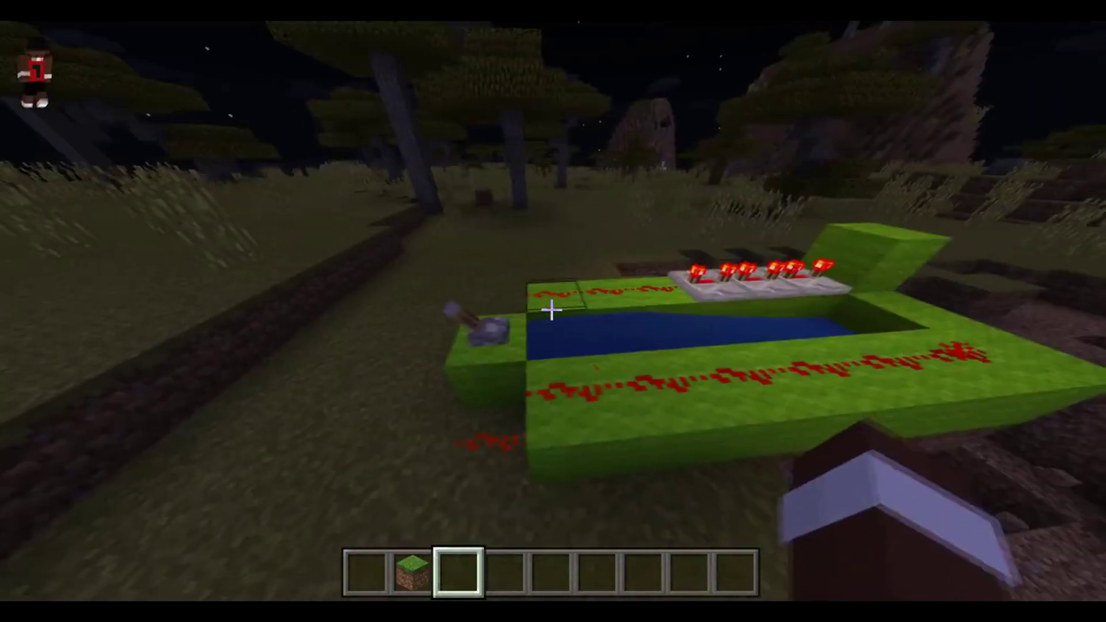
Approach the rebuilt TNT-loaded trap, then step back to view it whole.
key("w")
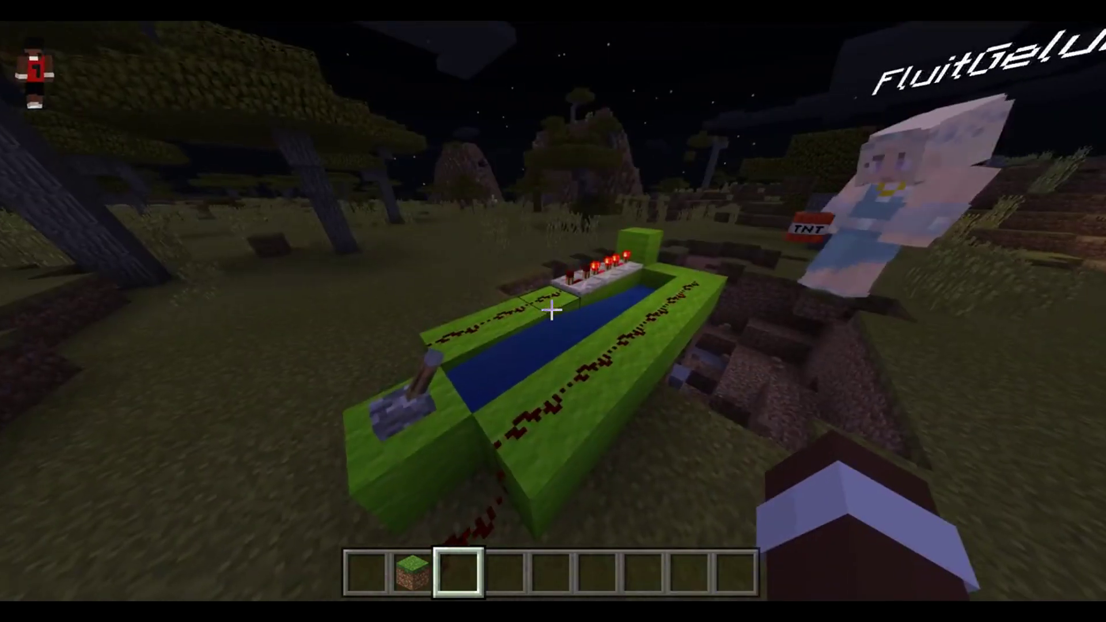
key("s")
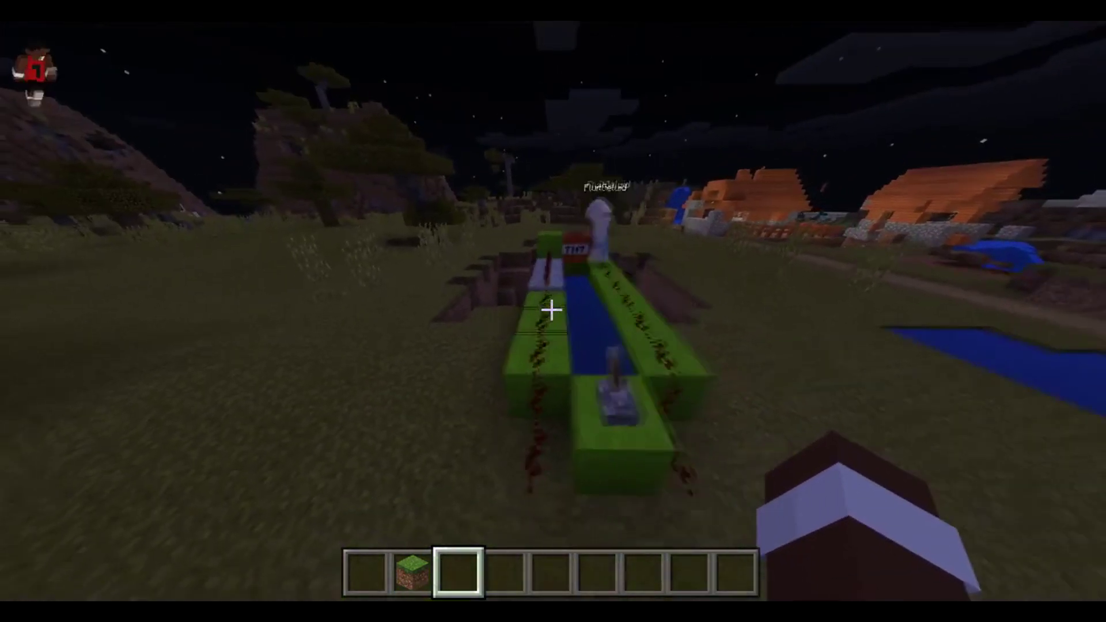